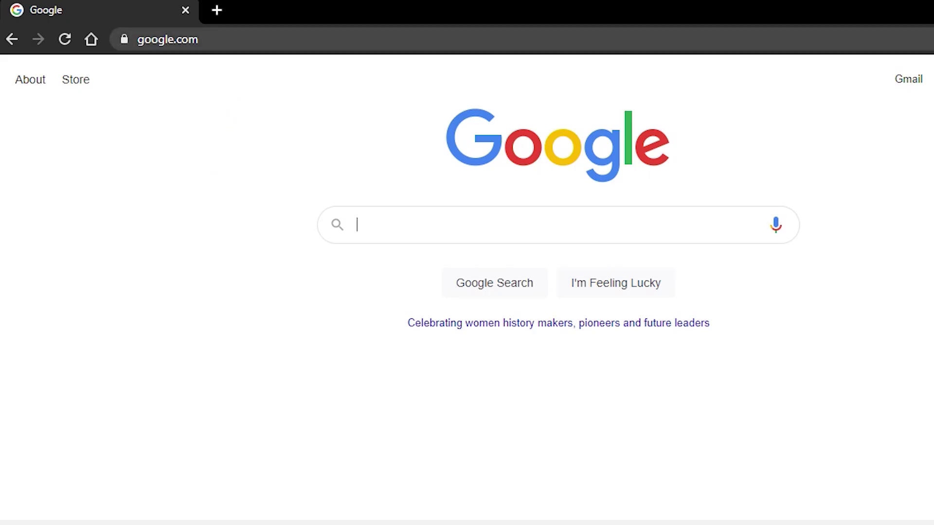
Step: Search Google for 'kali arm download' and open the Kali Linux ARM Images page
key(ctrl+l)
text(kali arm download)
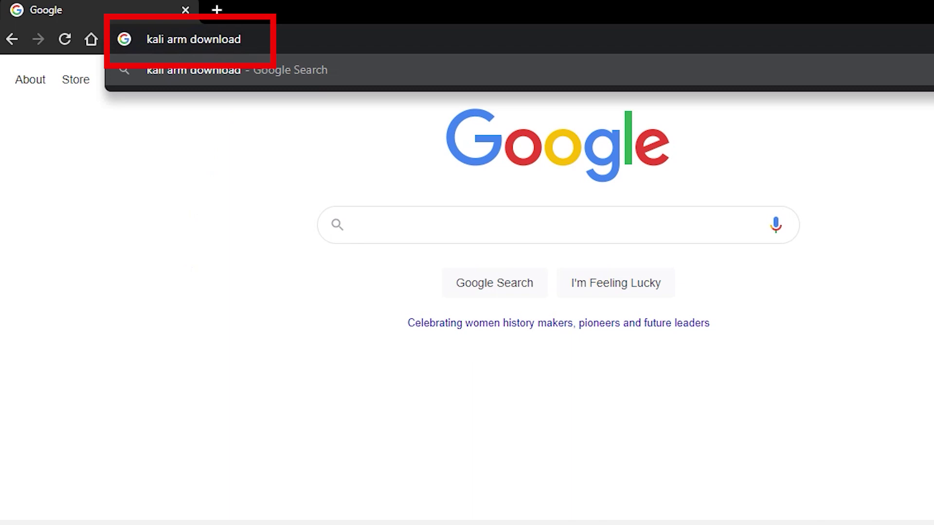
key(Return)
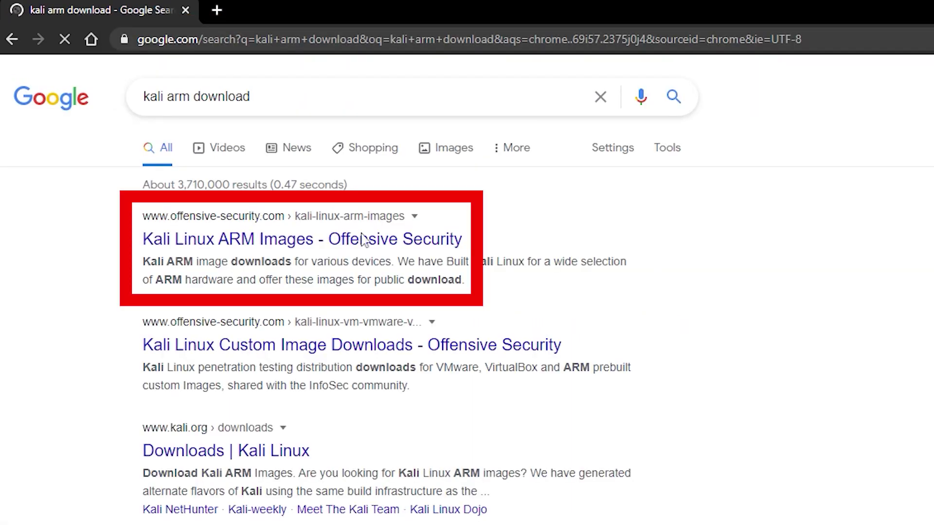
click(327, 242)
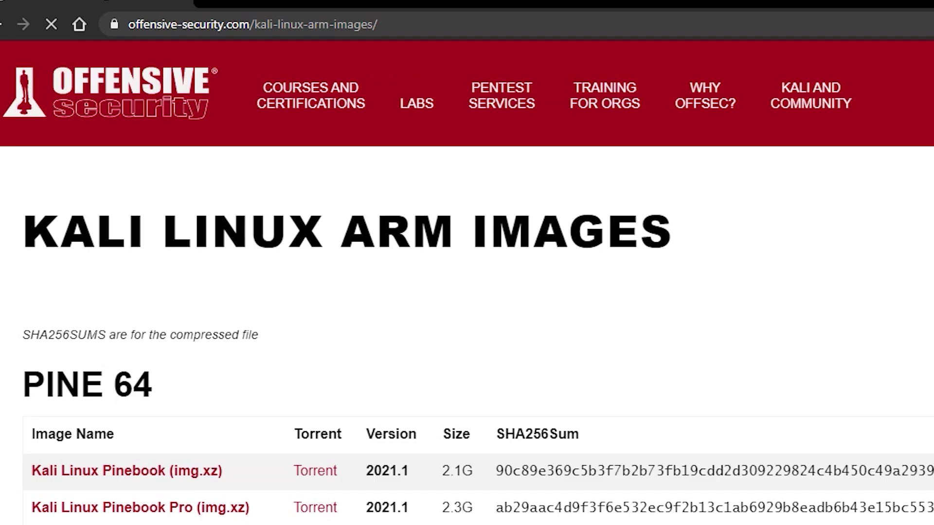
Step: Download the Kali Linux RaspberryPi 2, 3, 4 and 400 img.xz image (2.0 GB)
drag(19, 231, 653, 223)
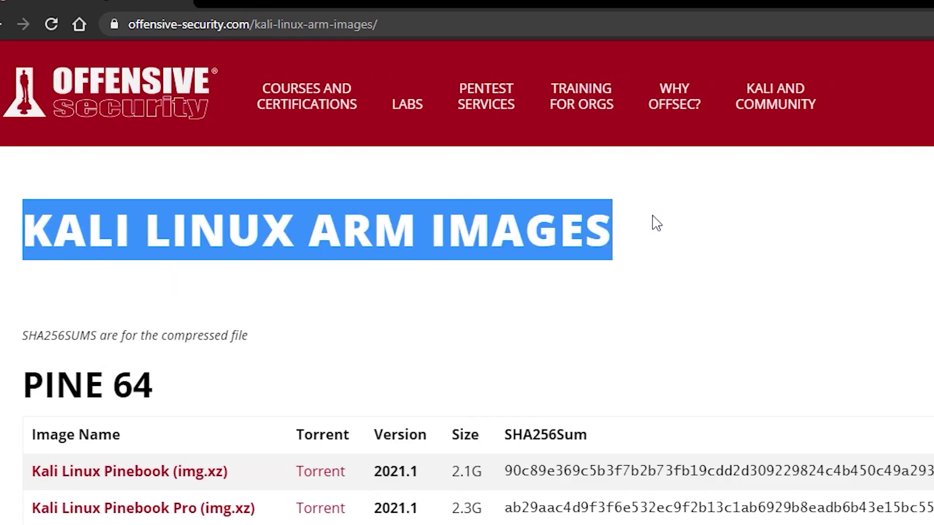
scroll(412, 340, down, 5)
scroll(401, 334, down, 3)
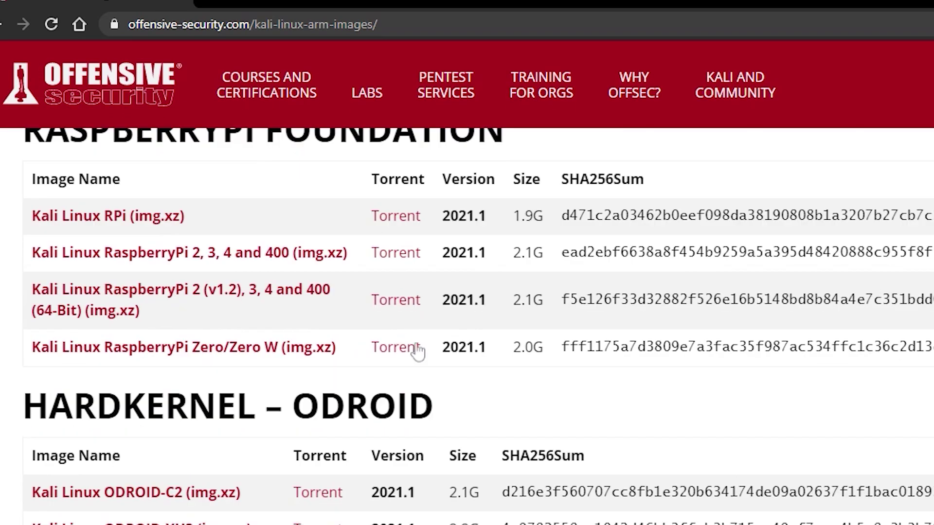
scroll(419, 356, up, 3)
scroll(419, 355, down, 2)
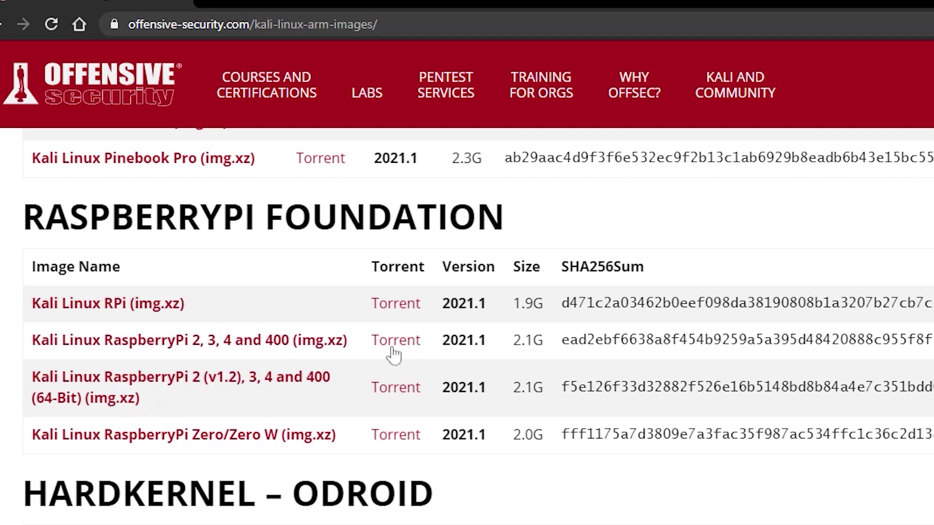
click(279, 346)
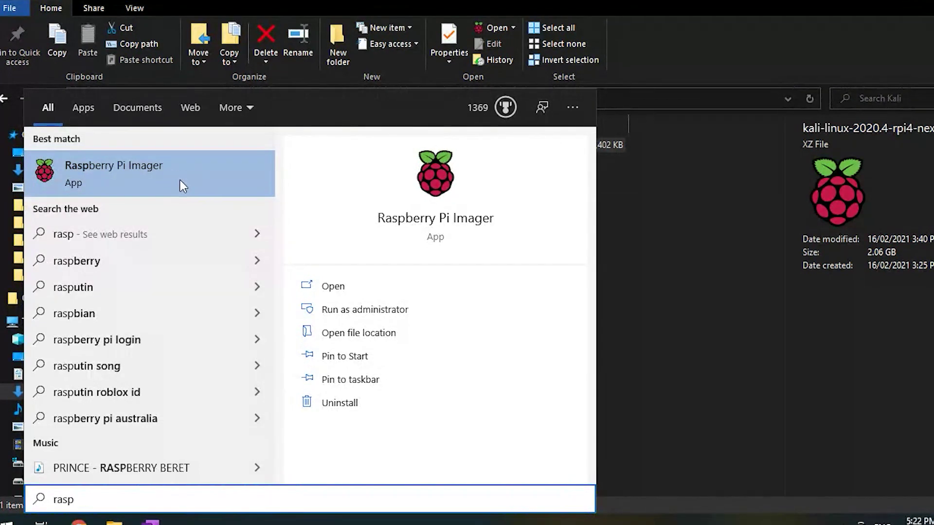
Step: Launch Raspberry Pi Imager v1.5 from Start search and close the Etcher window
click(180, 180)
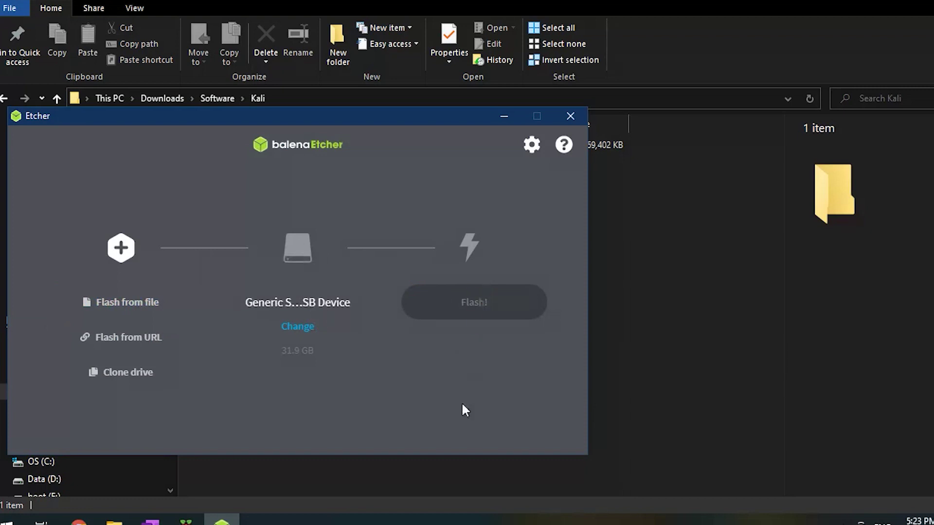
click(570, 116)
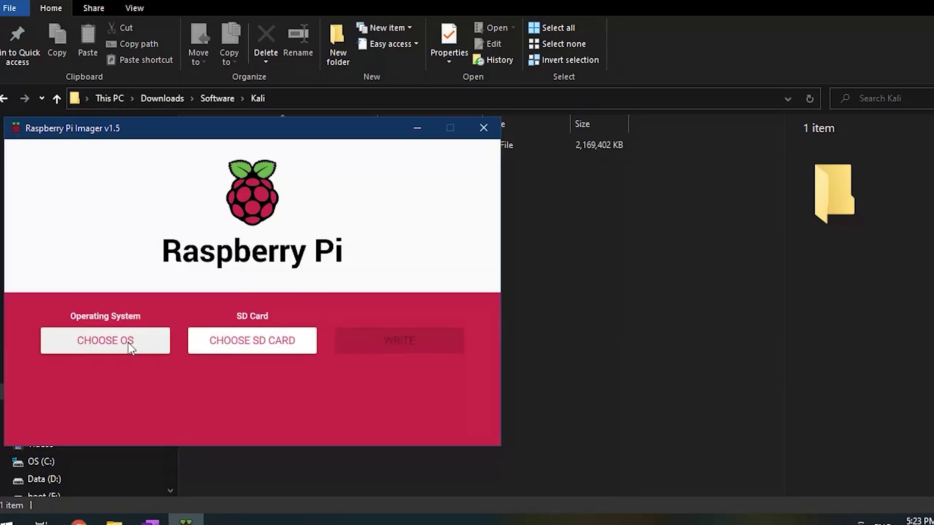
Step: Erase the 31.9 GB Generic STORAGE DEVICE card to FAT32 with Imager's Erase option
click(130, 344)
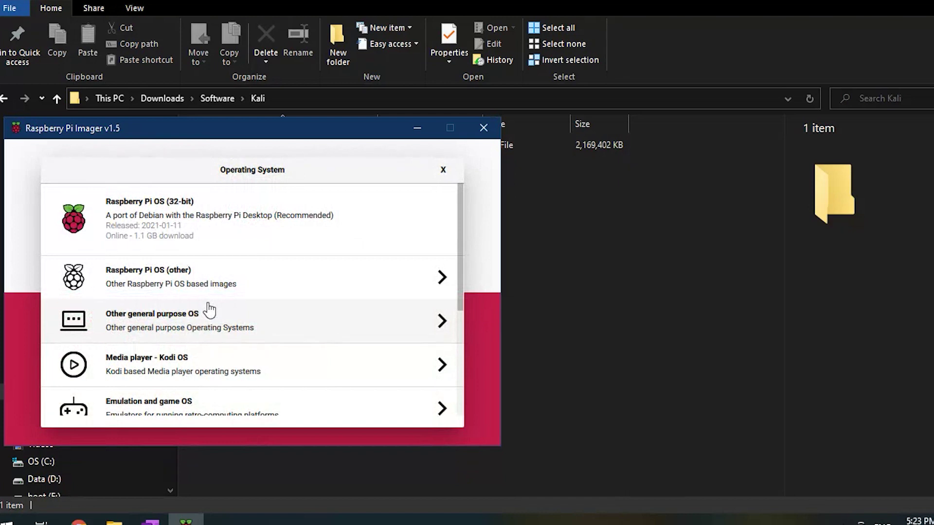
scroll(273, 316, down, 3)
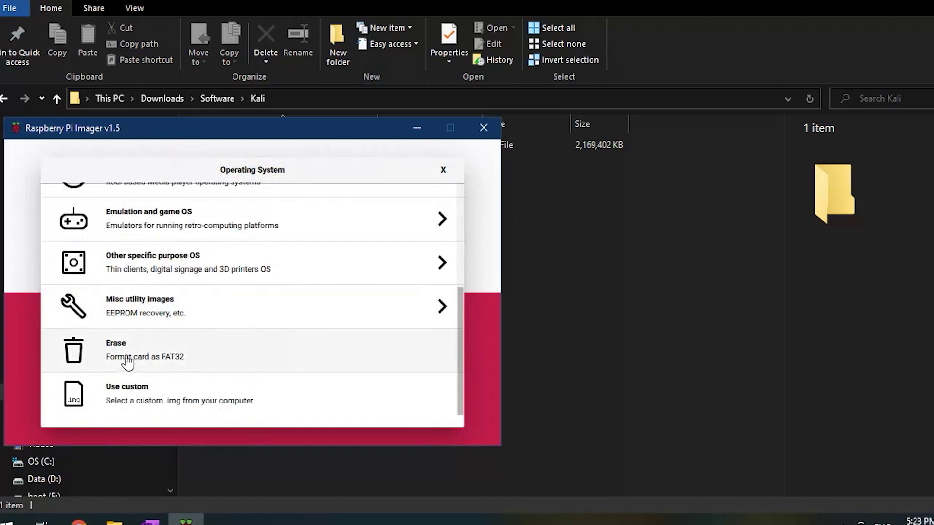
click(176, 355)
click(269, 341)
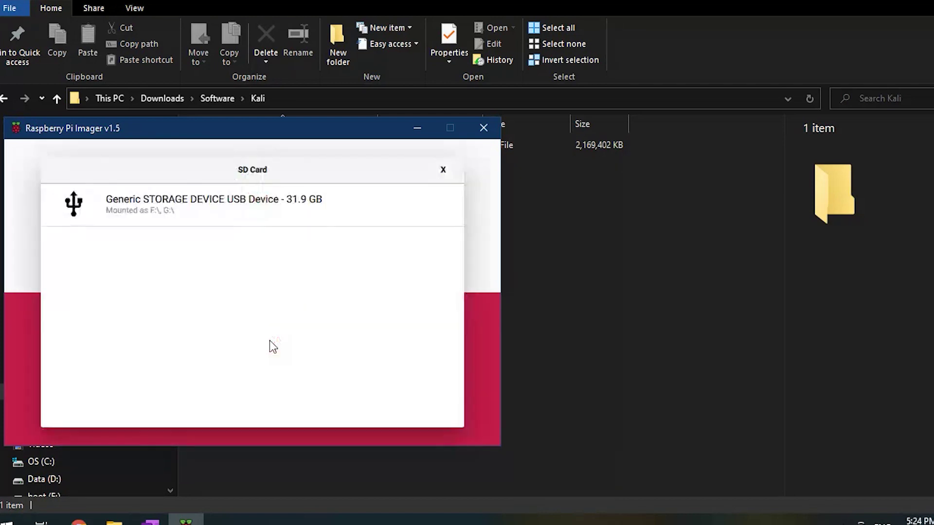
click(234, 208)
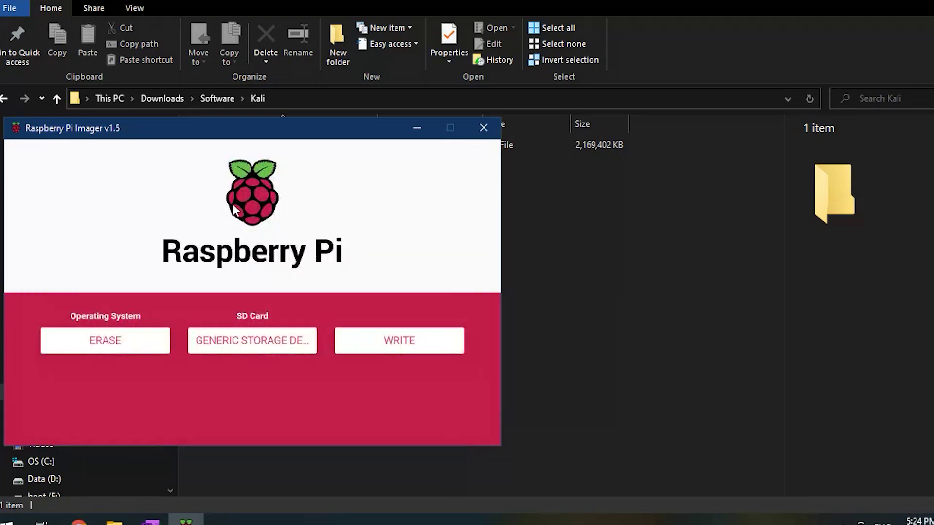
click(369, 342)
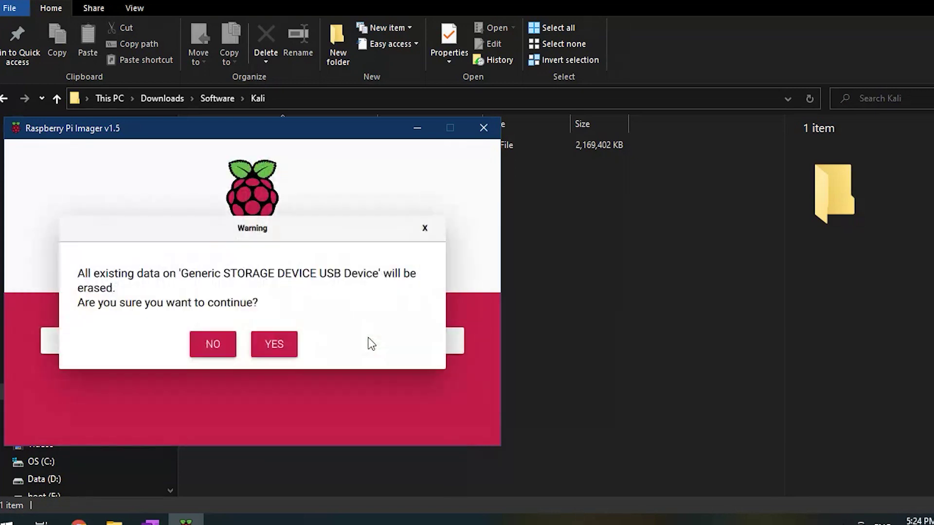
click(281, 345)
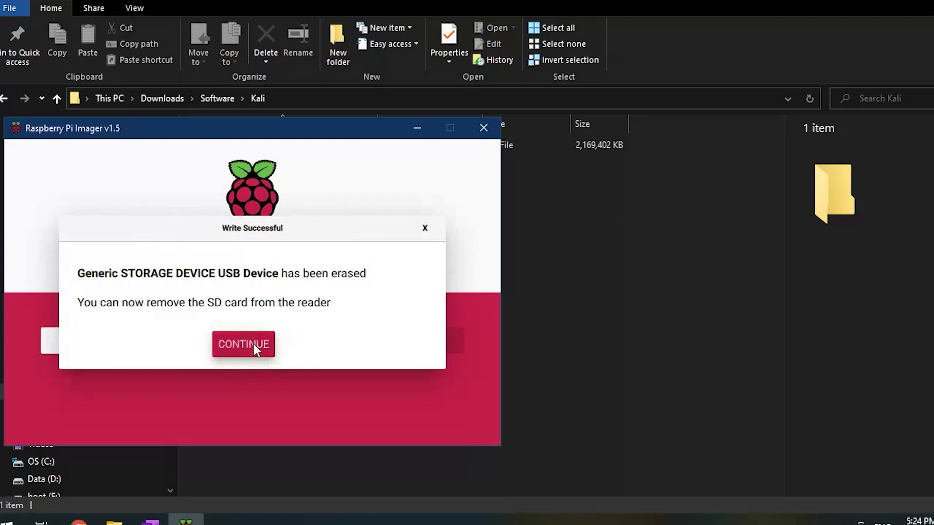
click(253, 346)
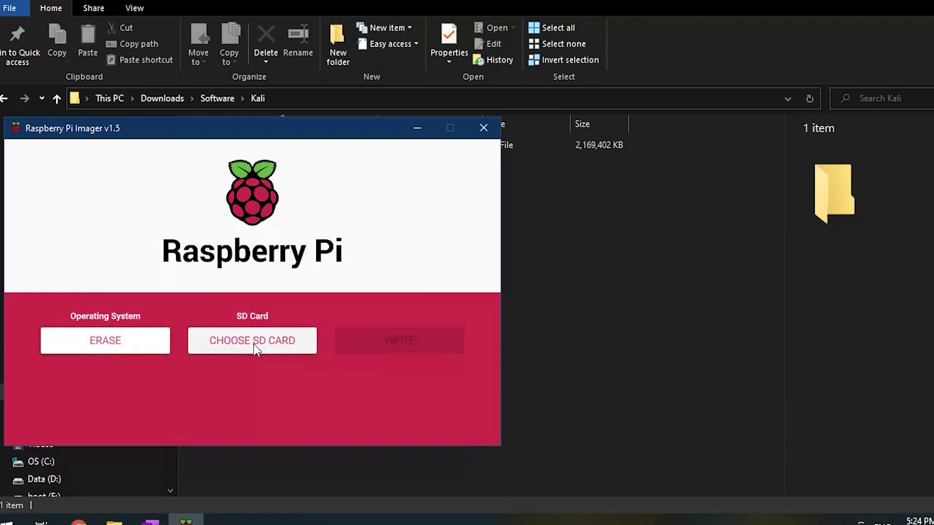
click(130, 353)
Step: Write the custom kali-linux-2020.4-rpi4-nexmon-64.img.xz image to the 31.9 GB USB card
scroll(258, 282, down, 5)
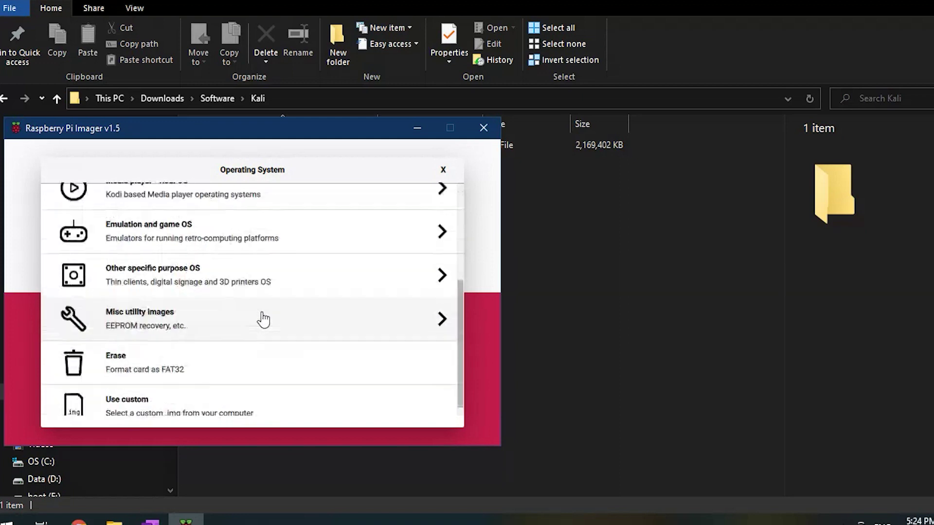
click(214, 391)
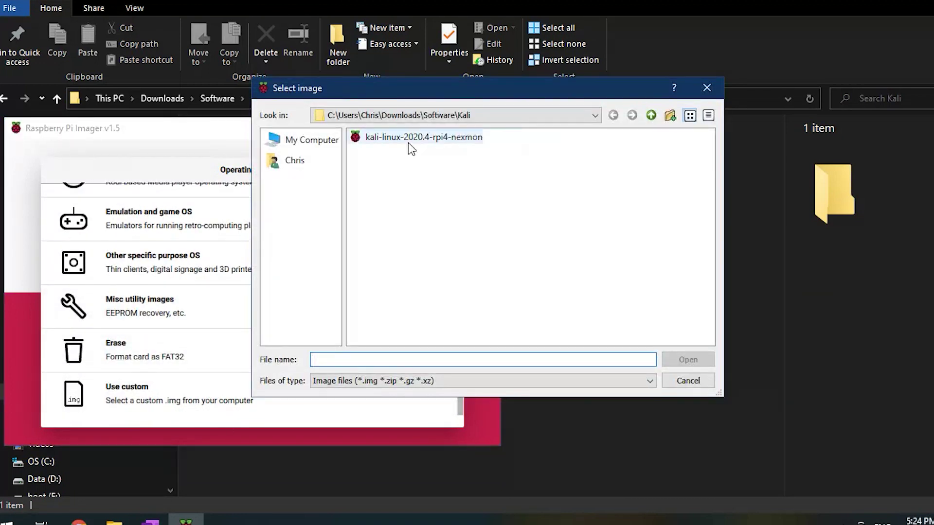
click(408, 141)
click(700, 360)
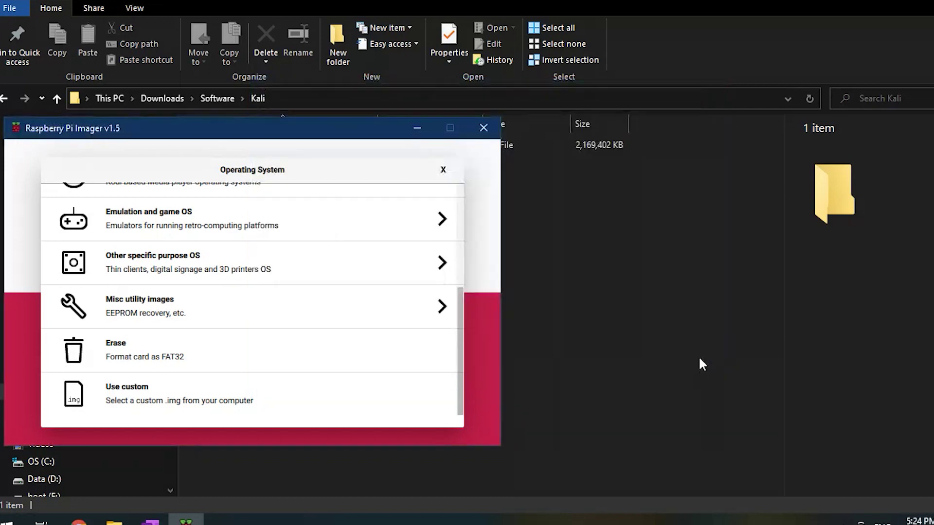
click(318, 343)
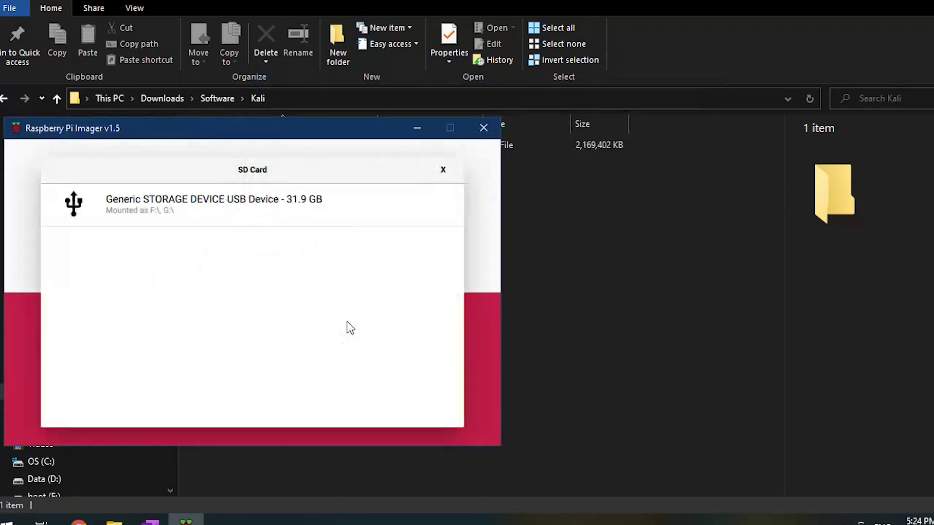
click(303, 210)
click(440, 351)
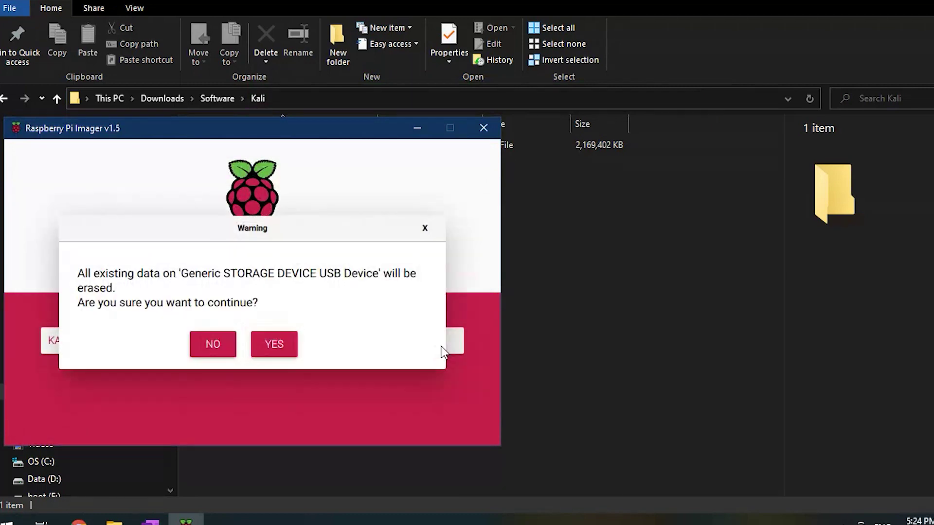
click(279, 346)
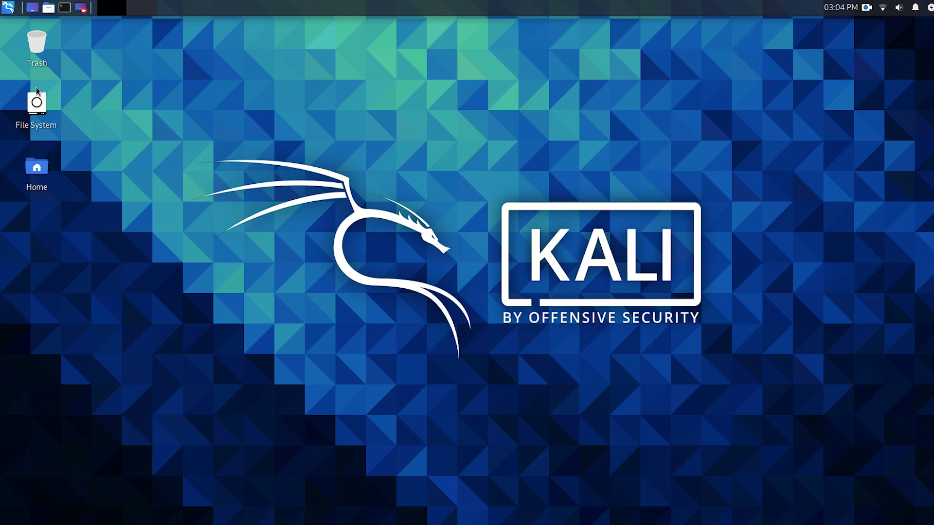
Step: Open the Kali dragon applications menu at the top-left of the panel
click(10, 10)
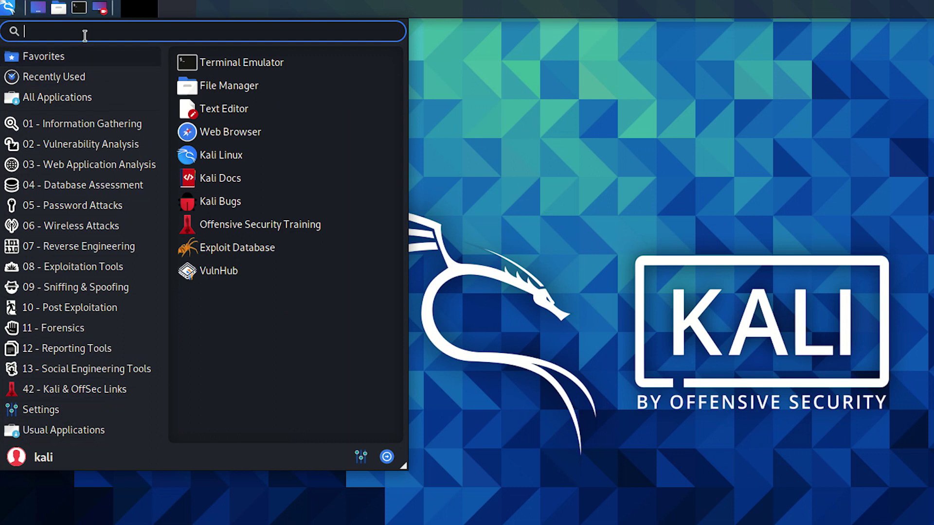
Step: Run 'sudo apt update' in a new terminal with the password, then clear the screen
click(80, 12)
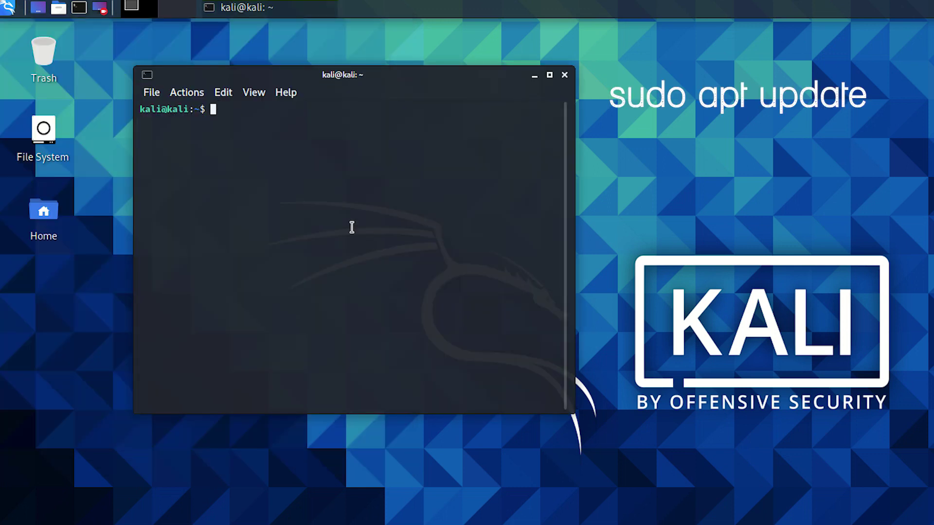
text(sudo apt update)
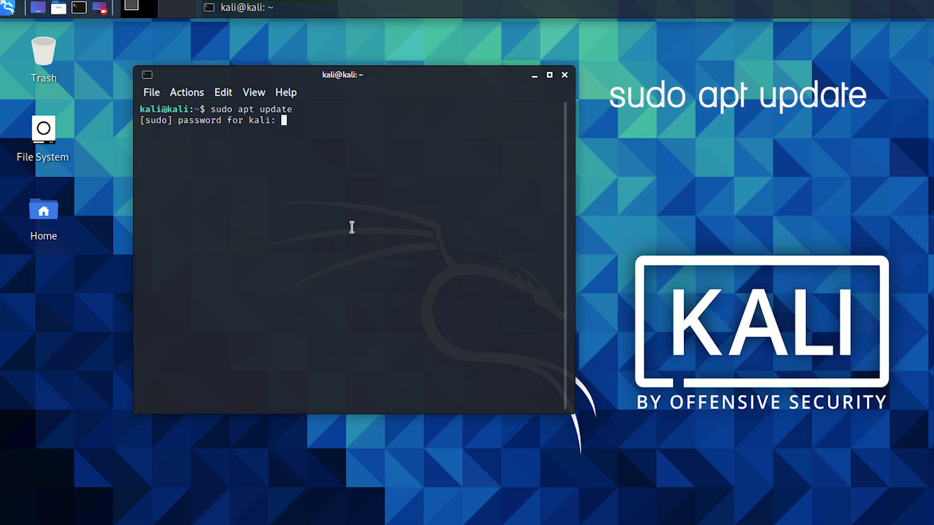
key(Return)
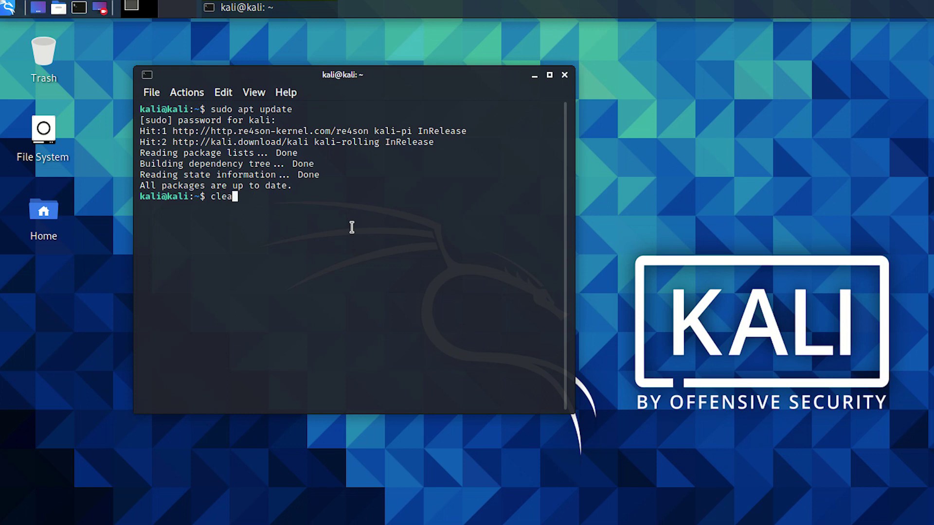
text(clear)
key(Return)
Step: Run 'sudo apt upgrade', which reports 0 upgraded, then clear the terminal with Ctrl+L
text(sudo apt)
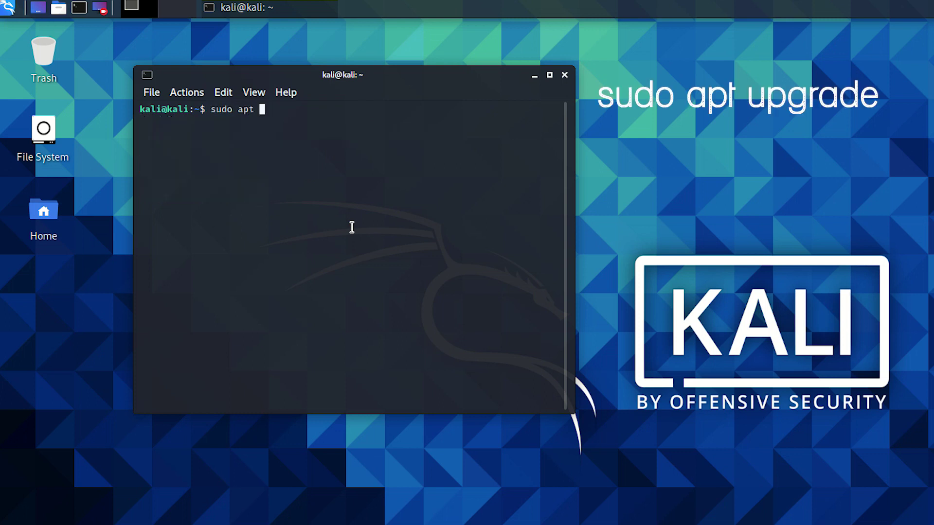
text( upgrade)
key(Return)
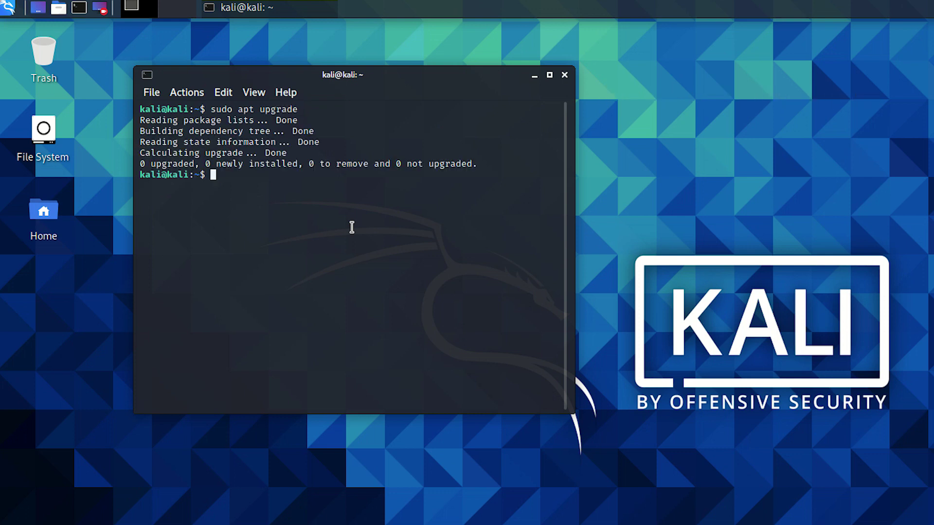
key(ctrl+l)
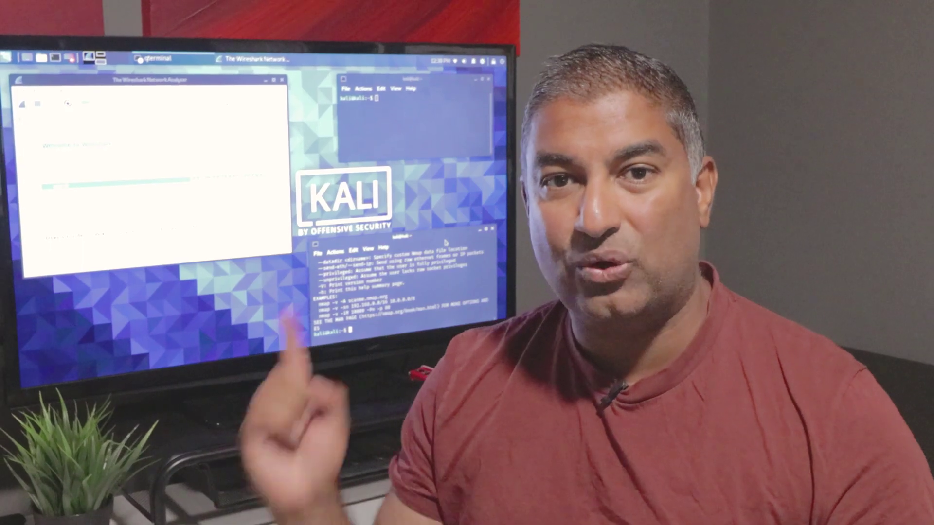